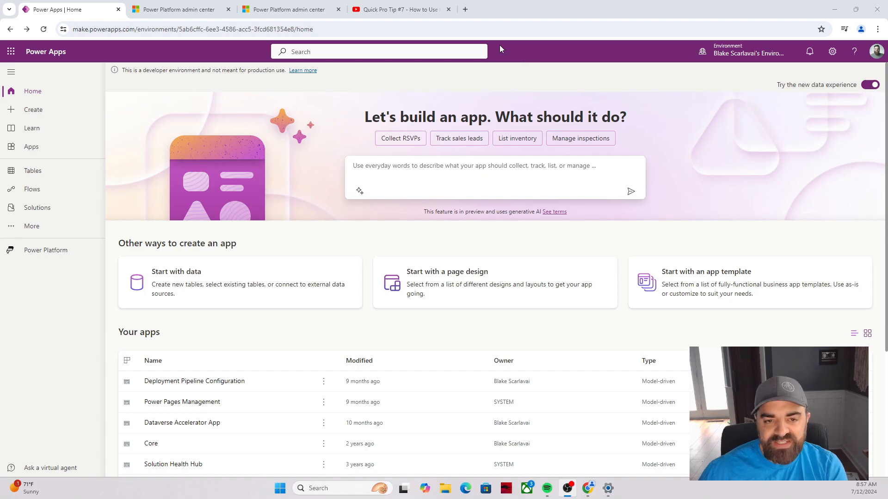
# Review the Copilot tip video, the Copilot in Power Apps tenant setting and the environment's details, and return to the Power Apps home page
pyautogui.click(405, 13)
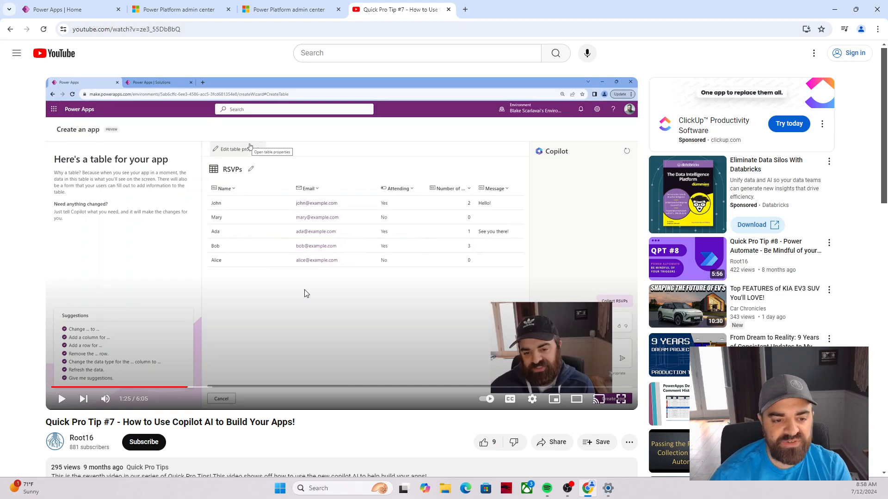
pyautogui.click(188, 11)
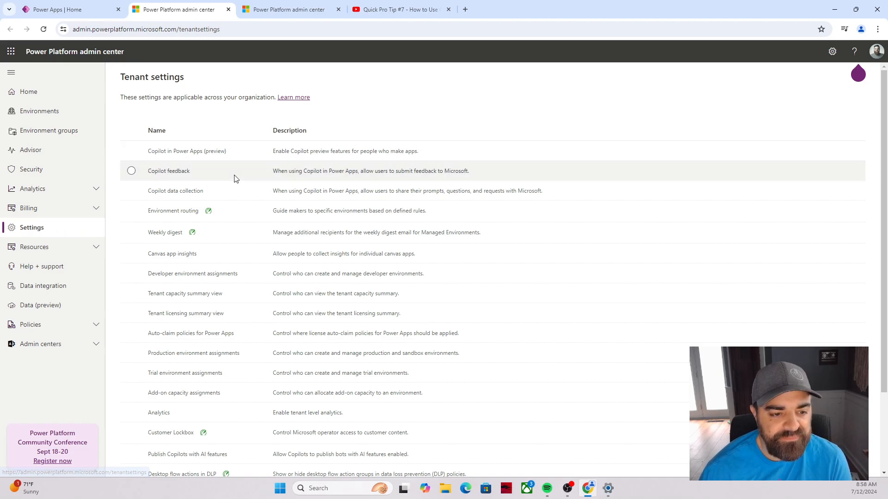
pyautogui.click(254, 159)
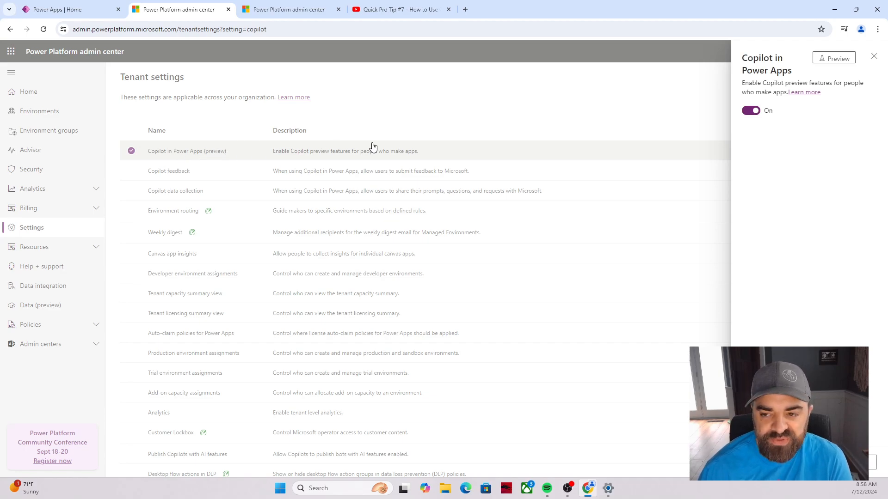
pyautogui.click(286, 9)
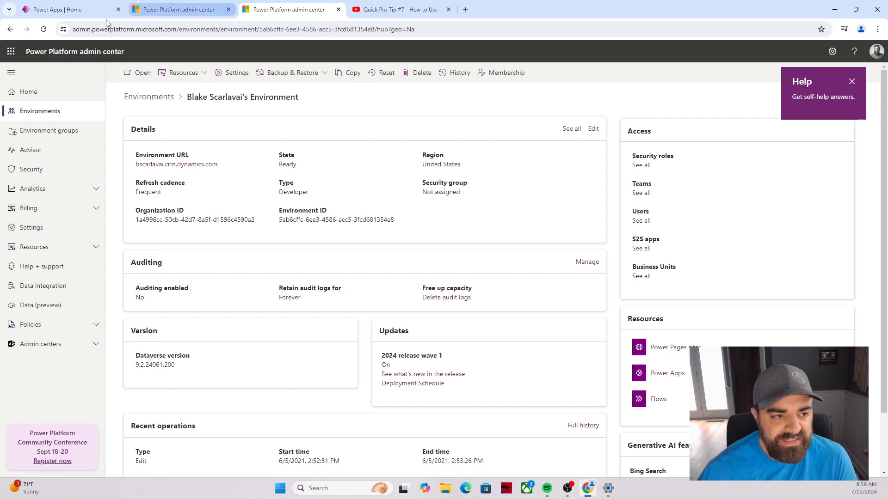
pyautogui.click(84, 14)
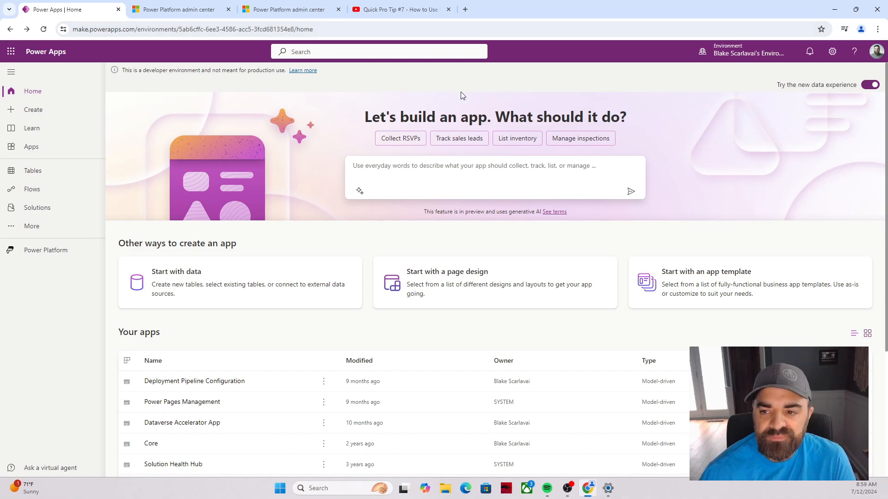
# Switch the new data experience off and back on twice to compare how the home page changes
pyautogui.moveTo(750, 54)
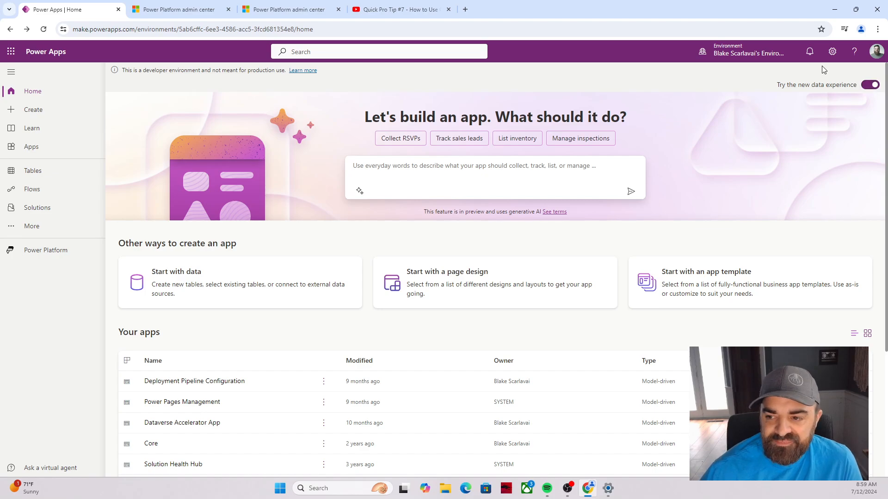
pyautogui.click(867, 86)
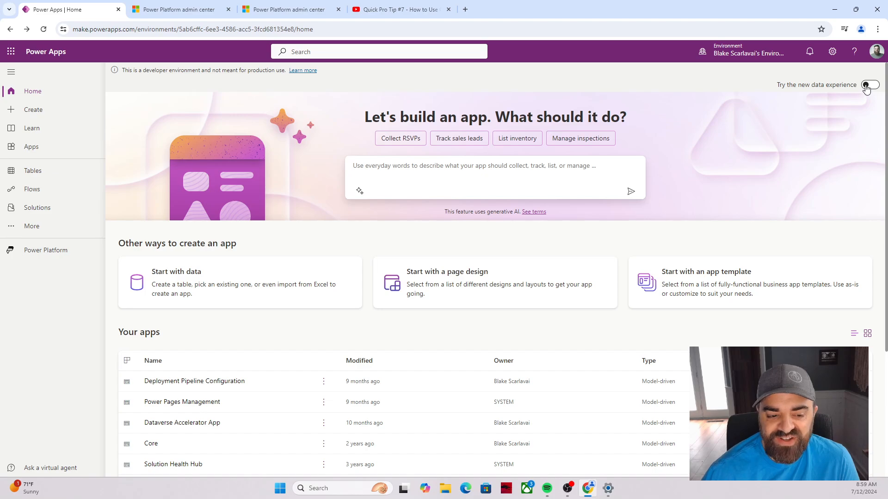
pyautogui.click(866, 88)
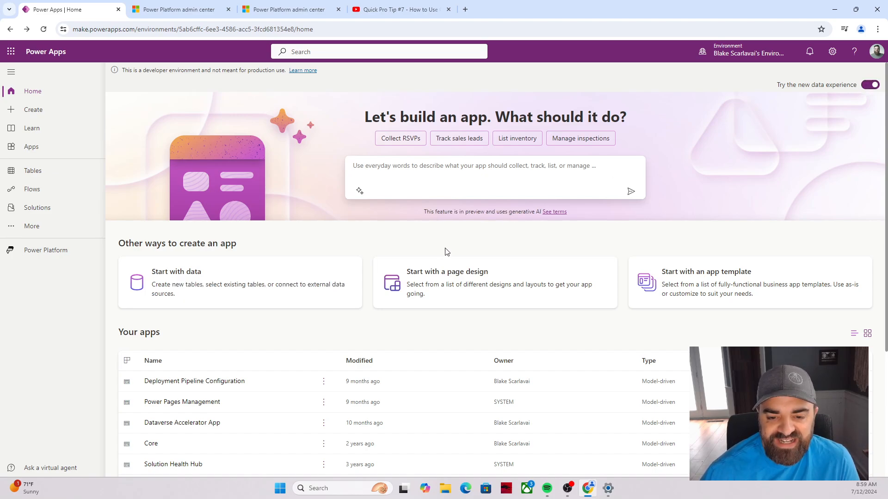
pyautogui.moveTo(449, 211); pyautogui.dragTo(484, 211)
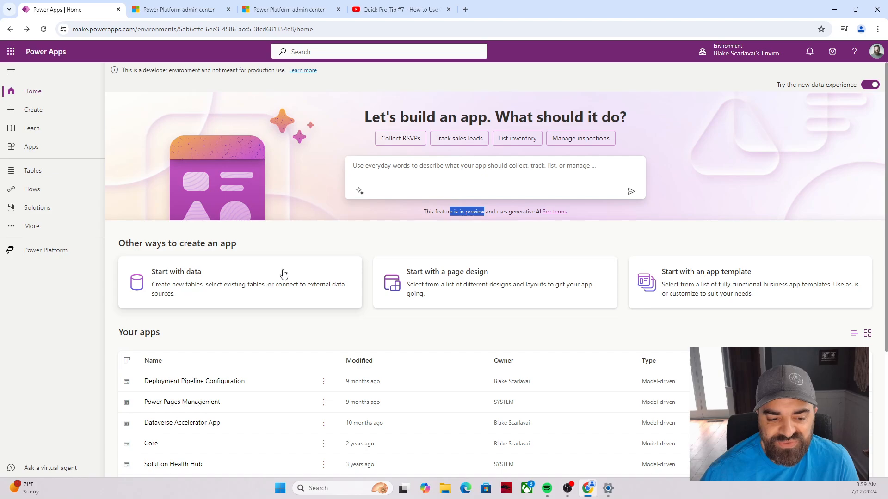
pyautogui.click(868, 88)
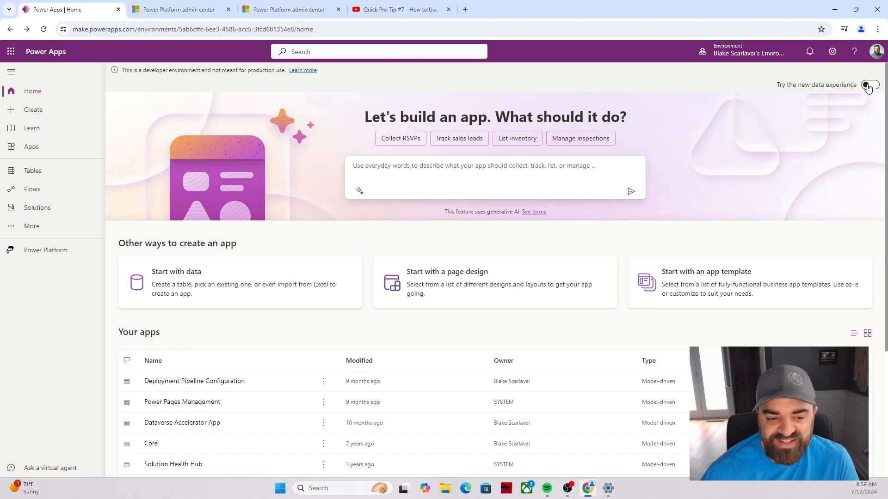
pyautogui.click(868, 88)
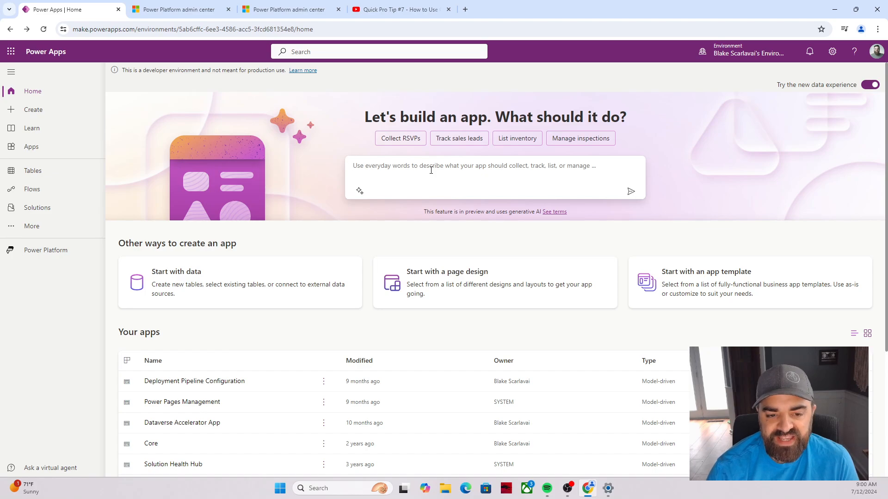
# Try generating app tables from the description "Track time entries for projects and employees", and leave and discard the tables
pyautogui.click(431, 170)
pyautogui.write('Track')
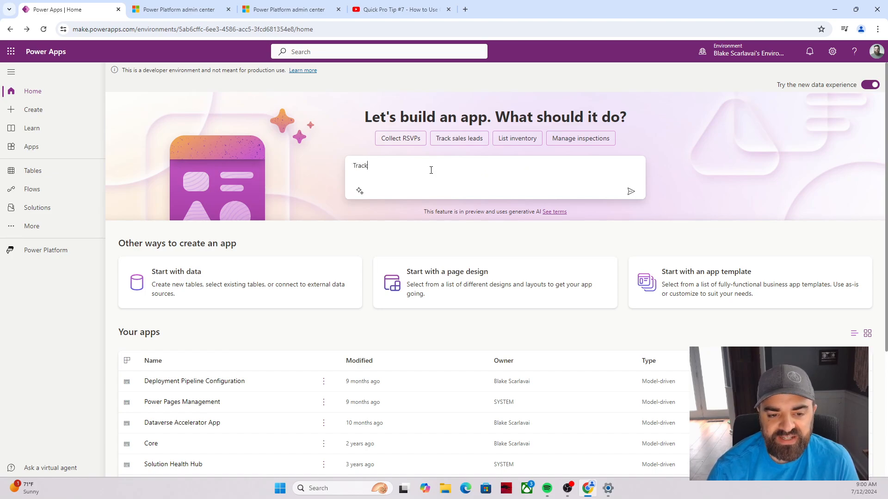
pyautogui.write(' time entries for ')
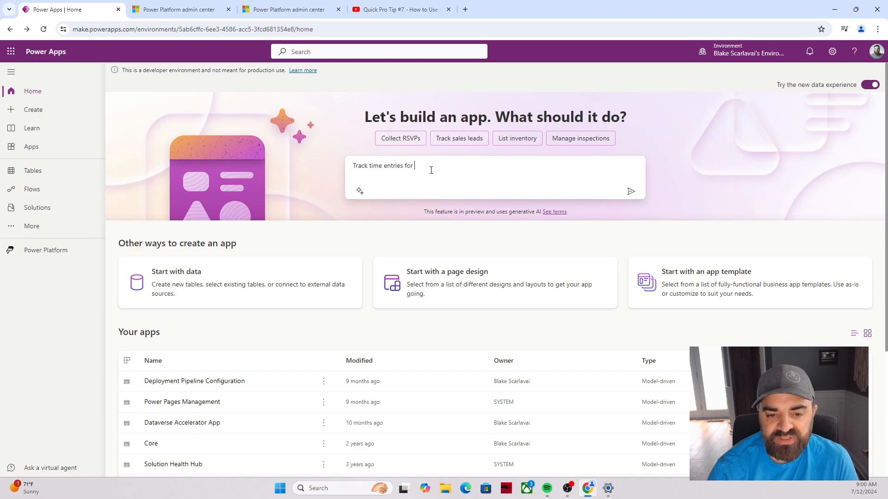
pyautogui.write('projects and empl')
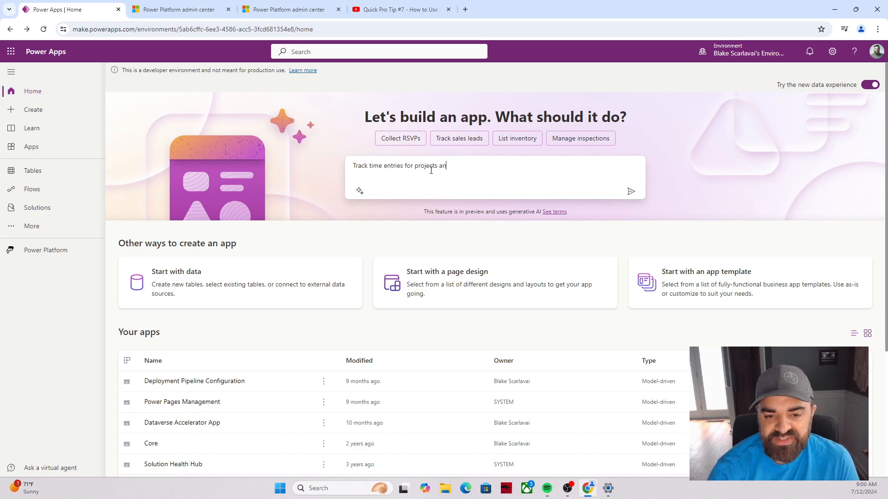
pyautogui.write('oyees')
pyautogui.press('Return')
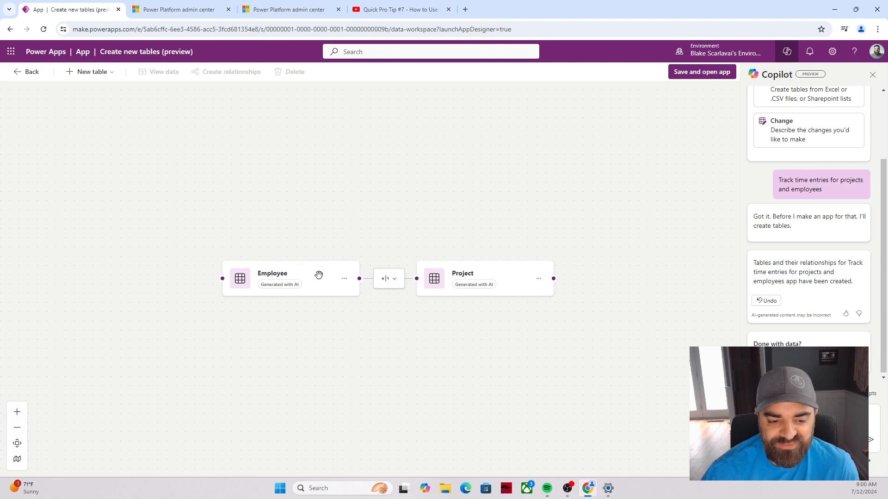
pyautogui.click(19, 76)
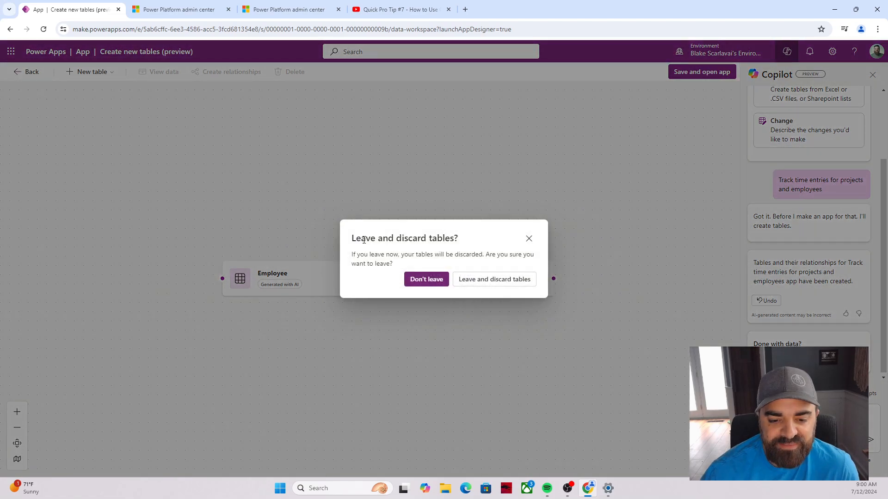
pyautogui.click(498, 279)
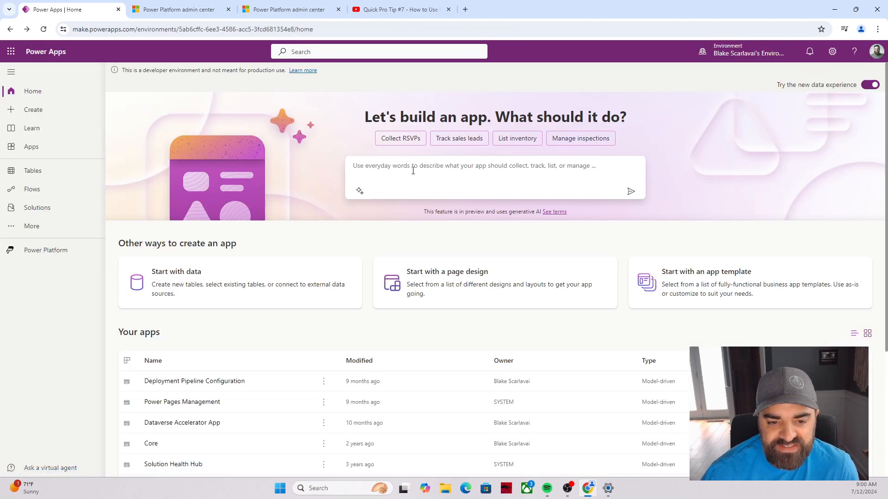
# Generate app tables with Copilot from the description "Track time entries for employees and projects"
pyautogui.click(412, 170)
pyautogui.write('Track time entries for')
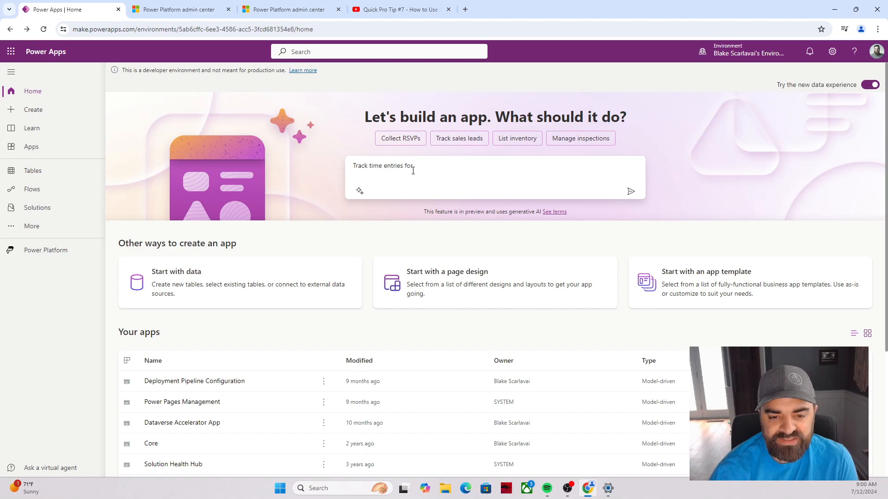
pyautogui.write('oyees and projects')
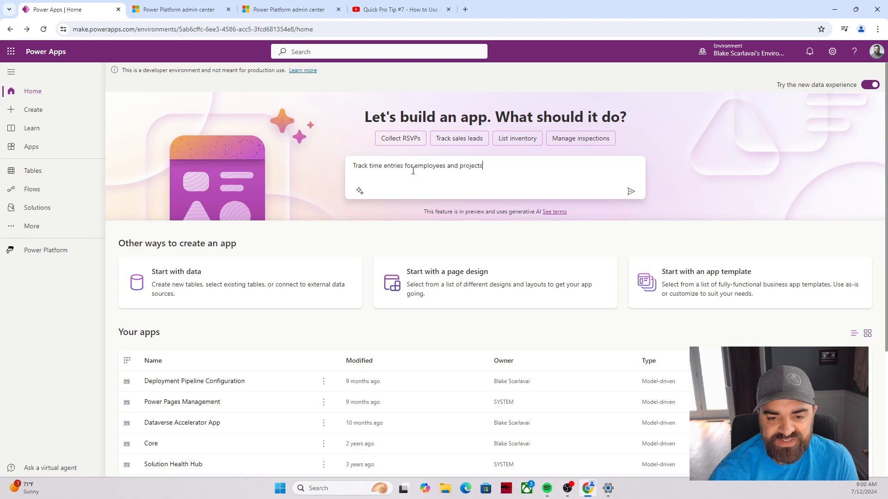
pyautogui.press('Return')
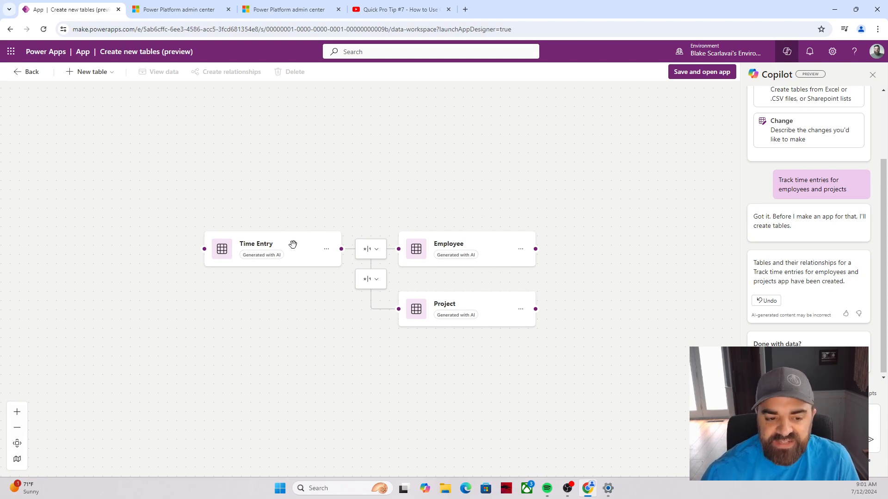
# Add a column named End Date with the Date and time data type to the Project table
pyautogui.click(483, 315)
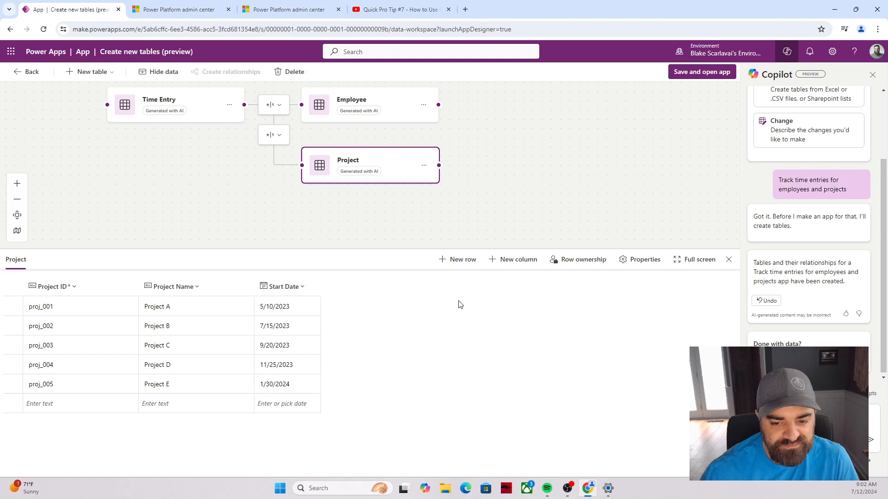
pyautogui.click(530, 260)
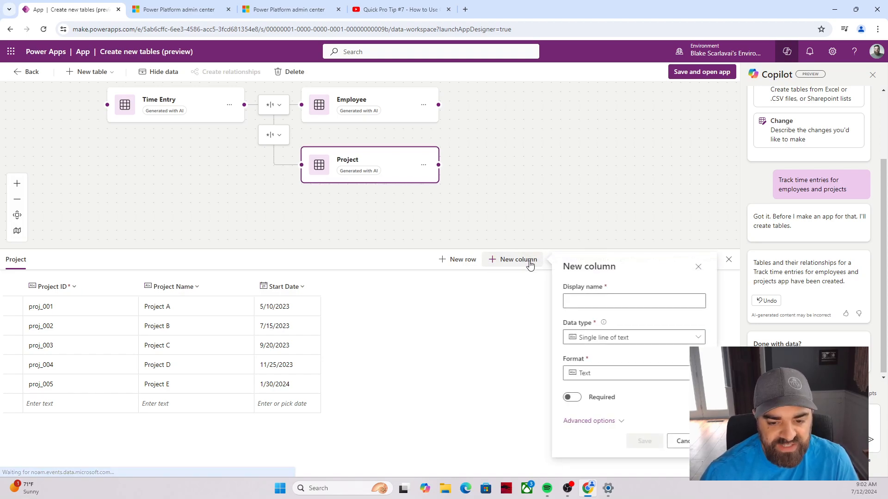
pyautogui.click(582, 301)
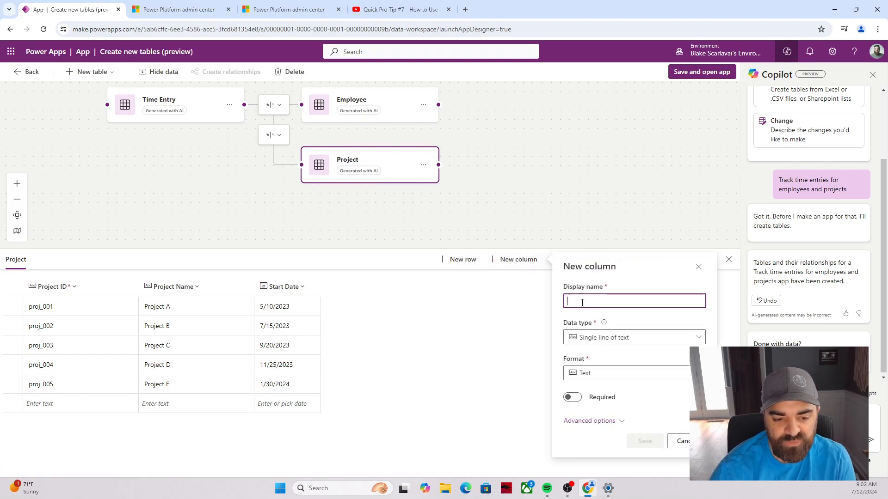
pyautogui.write('End Date')
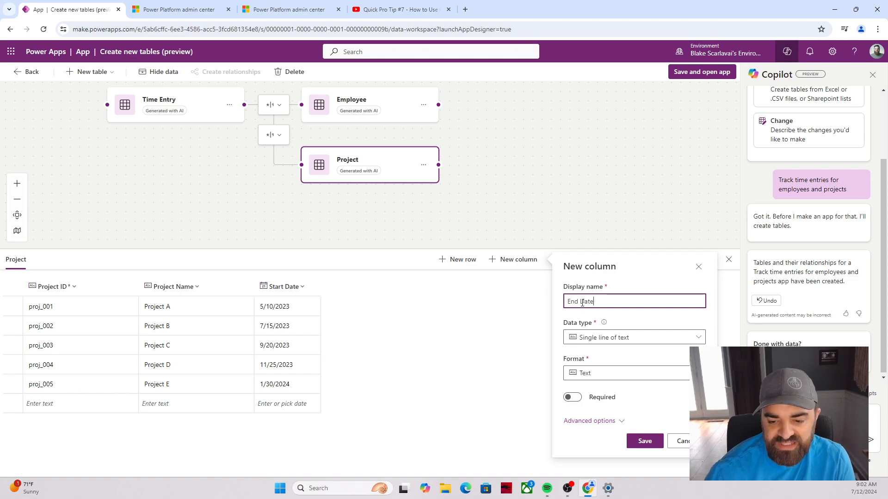
pyautogui.click(615, 341)
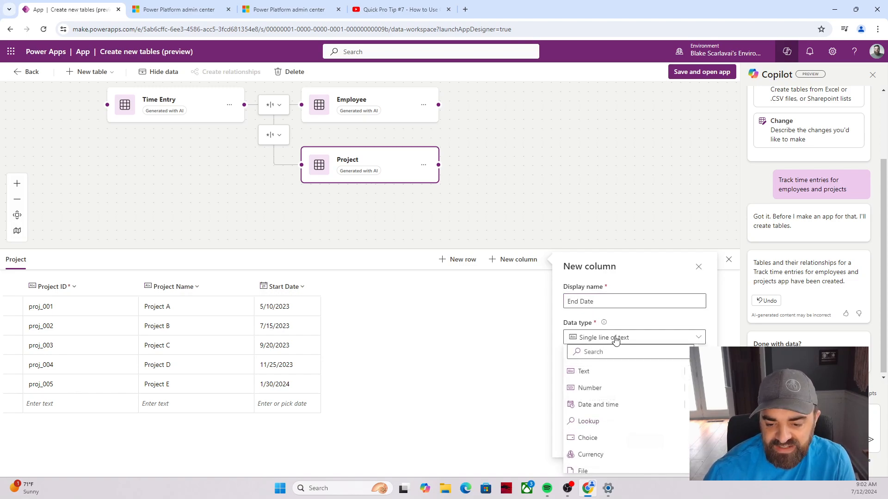
pyautogui.click(623, 401)
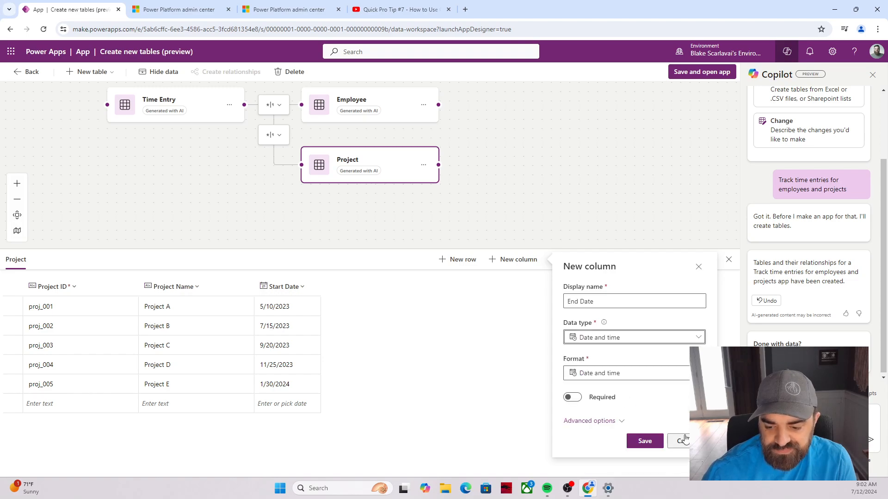
pyautogui.click(642, 439)
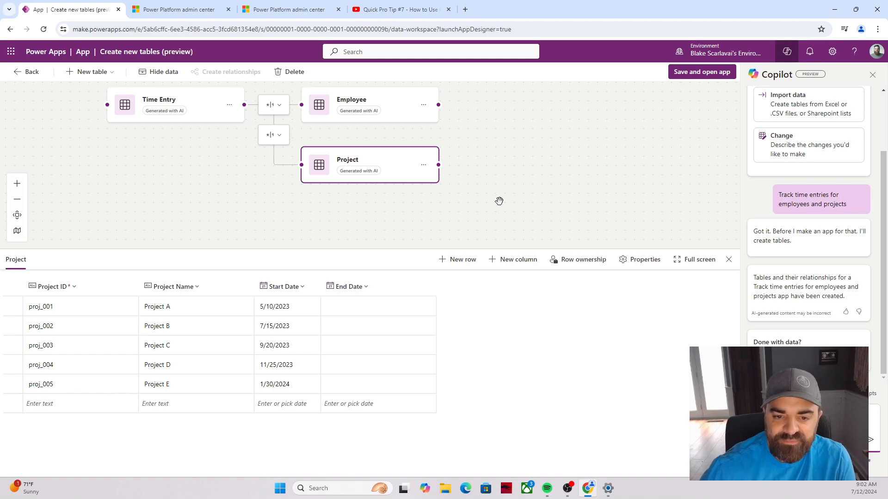
# Check the data of the Employee and Time Entry tables, and save all tables and open the app
pyautogui.click(380, 94)
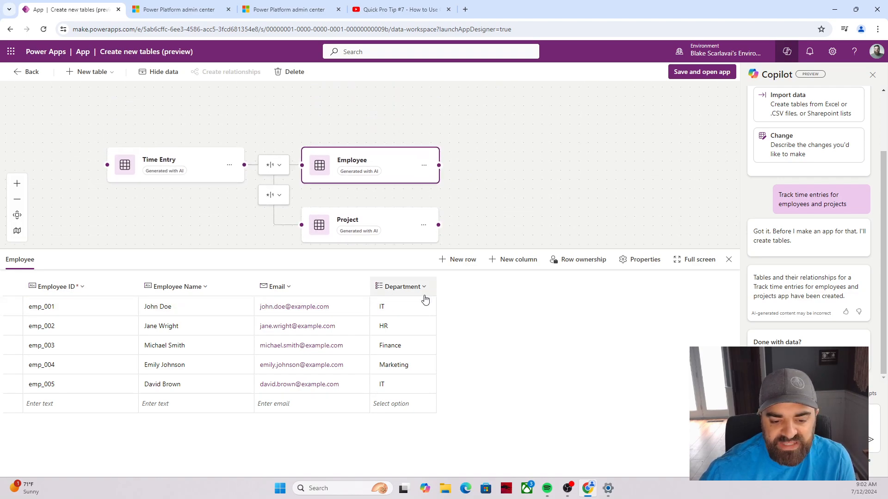
pyautogui.click(198, 161)
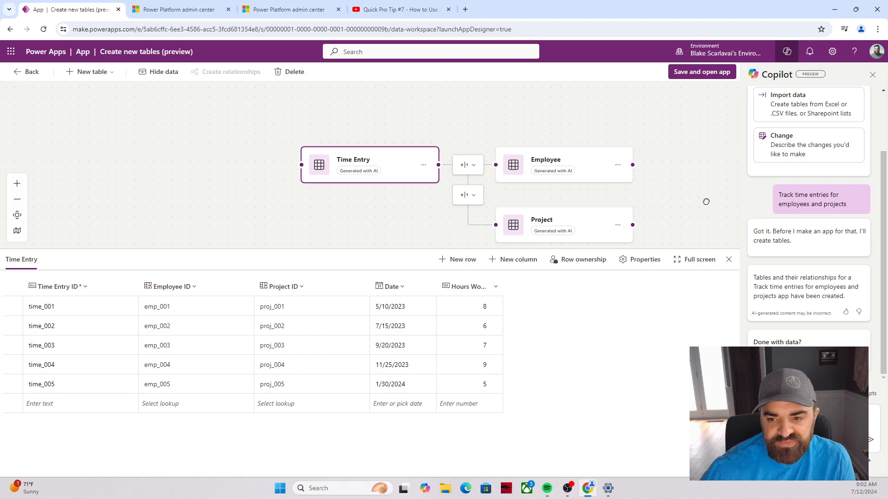
pyautogui.moveTo(703, 200); pyautogui.dragTo(634, 194)
pyautogui.click(666, 179)
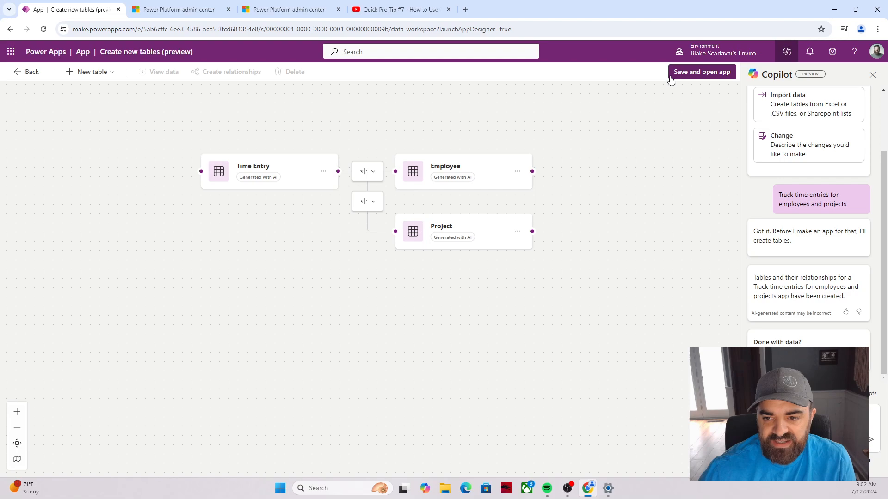
pyautogui.click(686, 72)
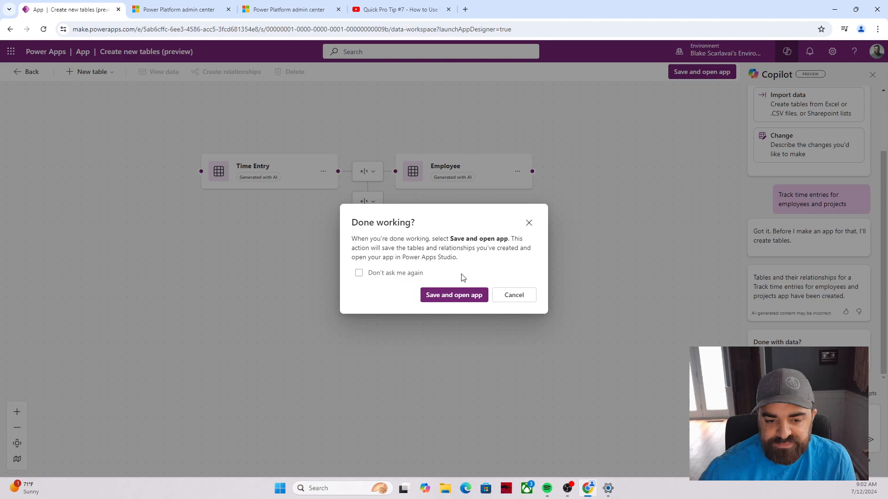
pyautogui.click(459, 297)
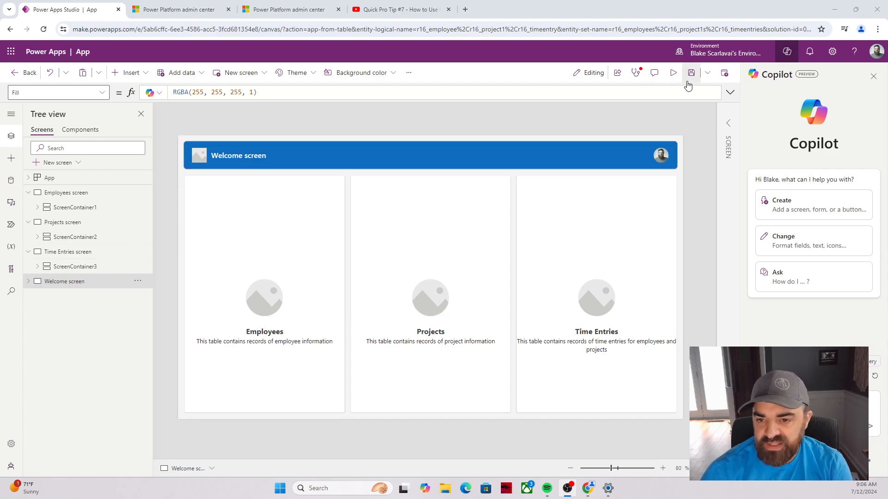
# Preview the app, open its Employees screen and view the second employee's record
pyautogui.click(673, 73)
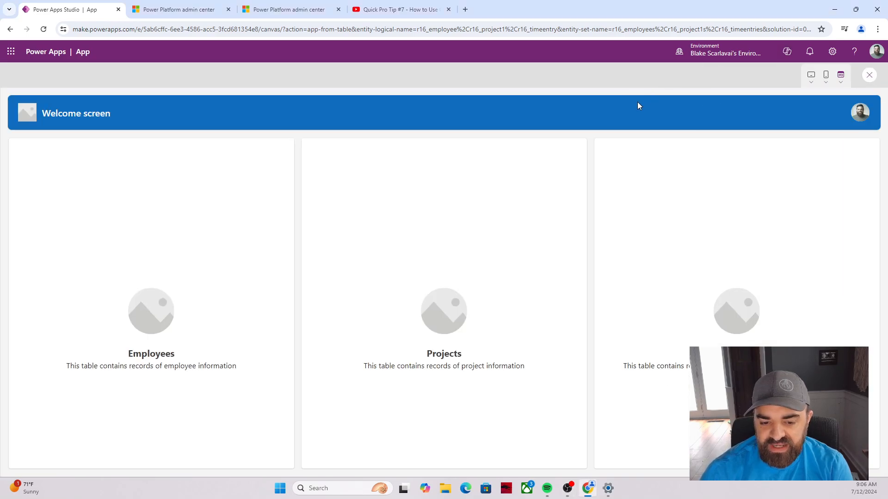
pyautogui.click(160, 315)
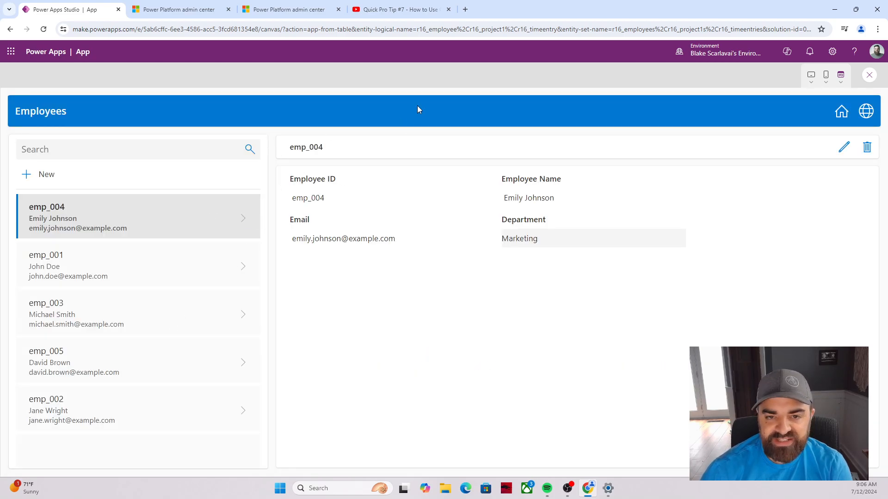
pyautogui.click(147, 277)
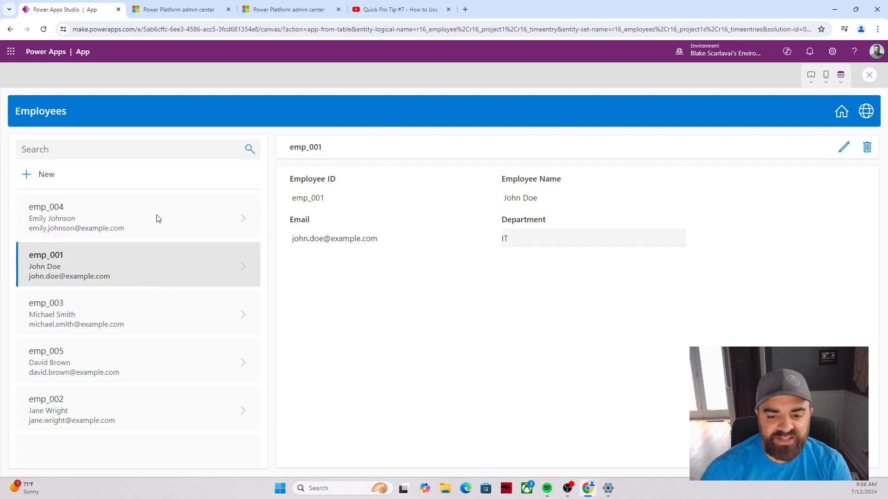
# Review the emp_004, emp_003 and emp_005 employee records, opening emp_003's edit form and closing it without changes
pyautogui.click(158, 229)
pyautogui.click(162, 313)
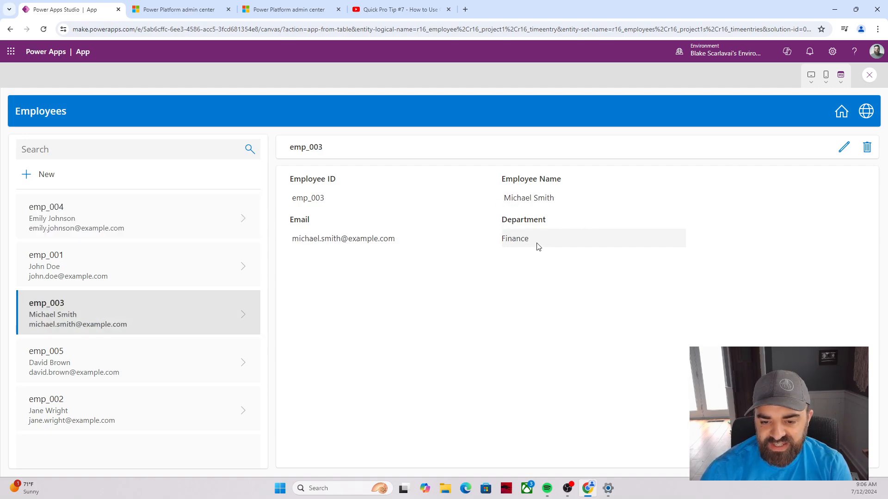
pyautogui.click(842, 150)
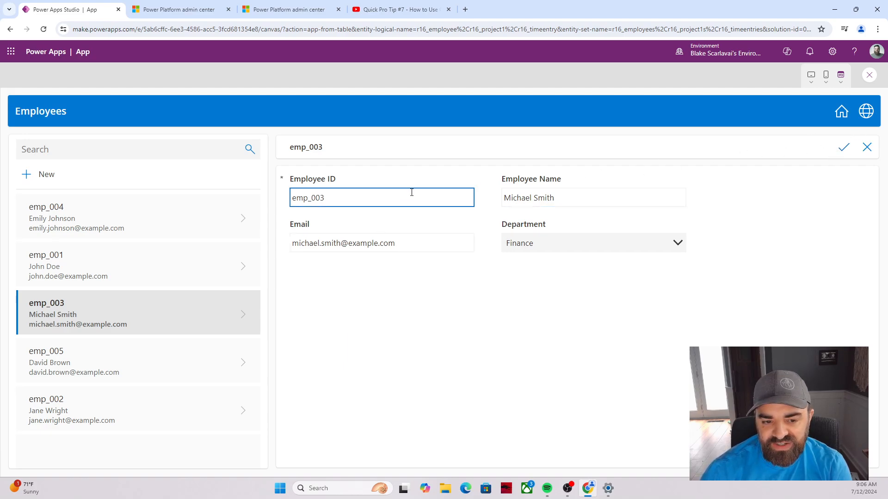
pyautogui.click(867, 147)
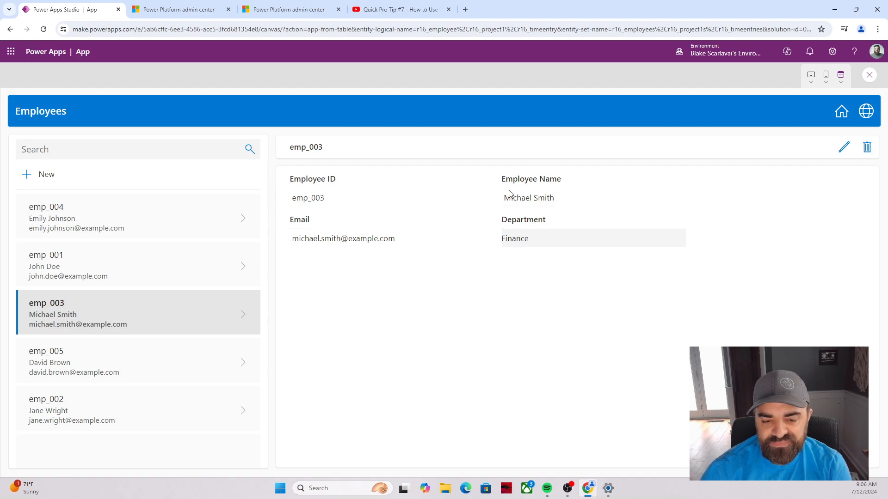
pyautogui.click(121, 363)
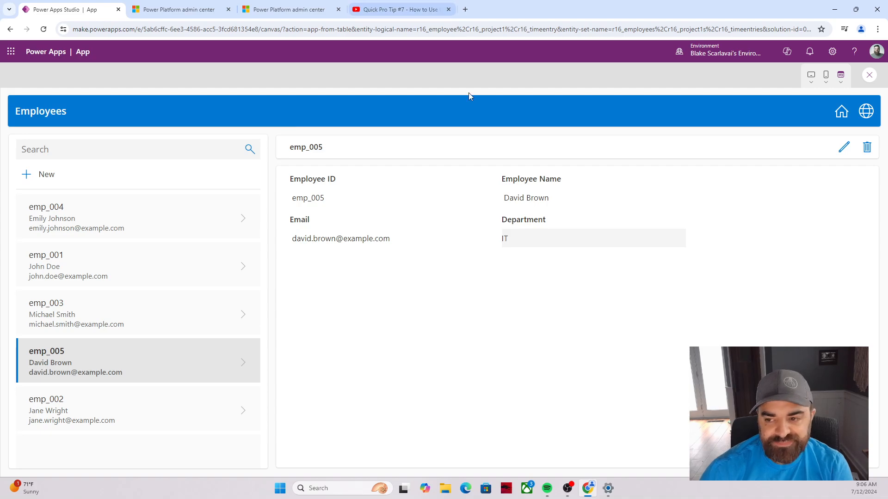
# Open the Projects screen from the welcome screen and review the details of the listed project records
pyautogui.click(842, 111)
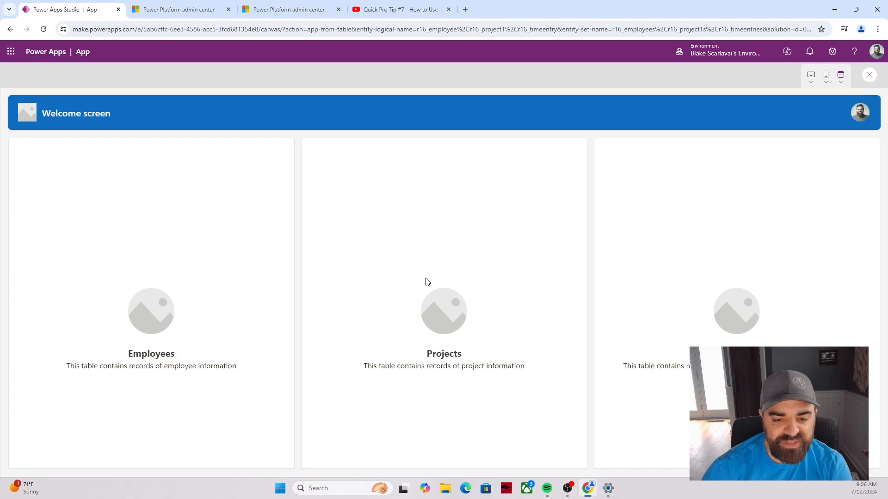
pyautogui.click(443, 352)
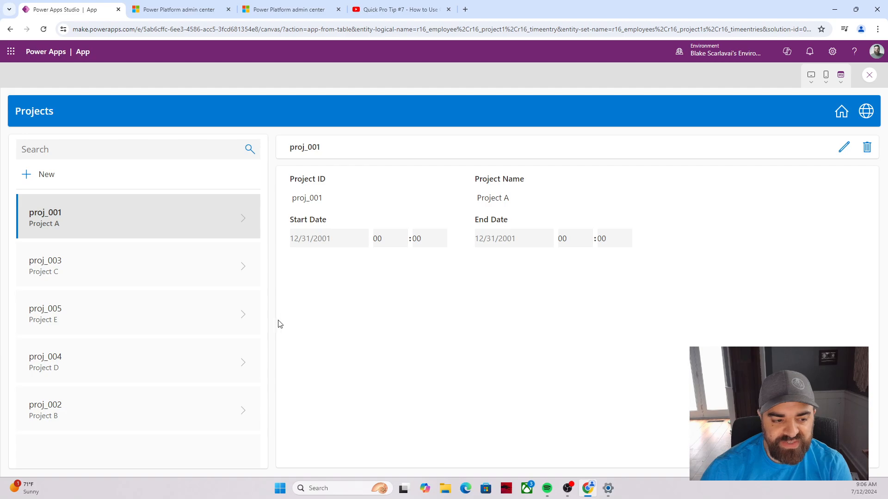
pyautogui.click(170, 260)
pyautogui.click(168, 308)
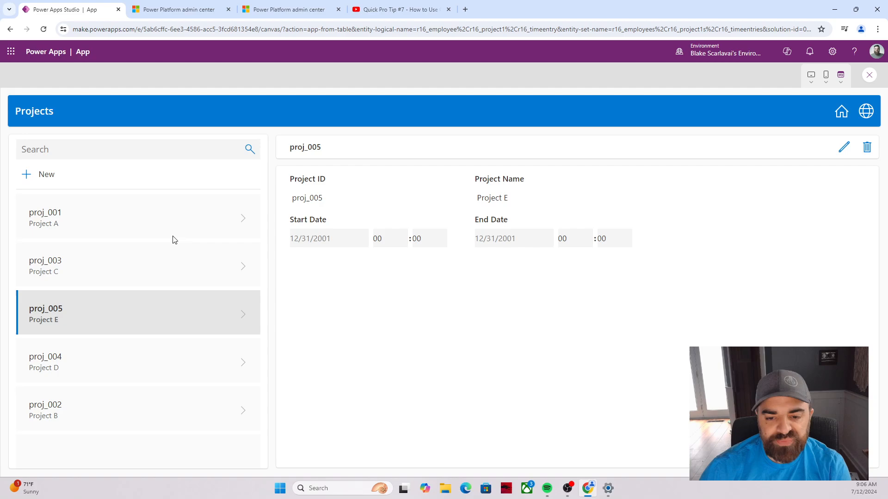
pyautogui.click(164, 368)
pyautogui.click(184, 411)
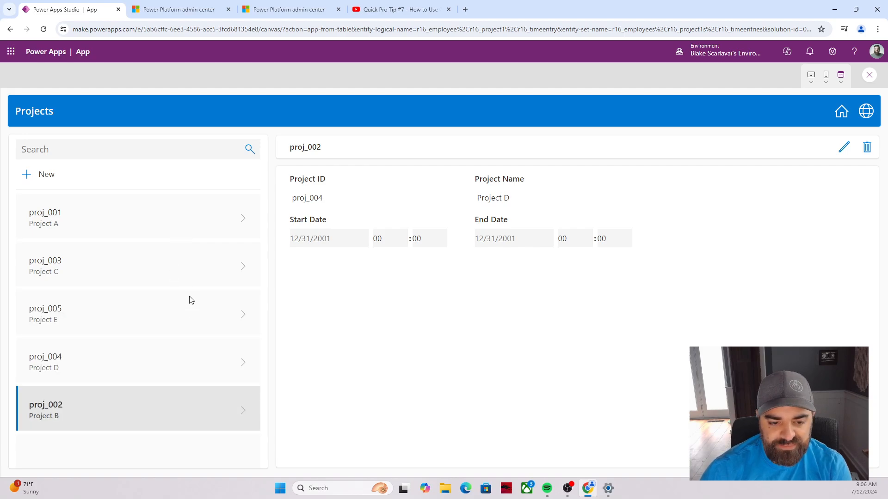
pyautogui.click(191, 222)
pyautogui.click(152, 286)
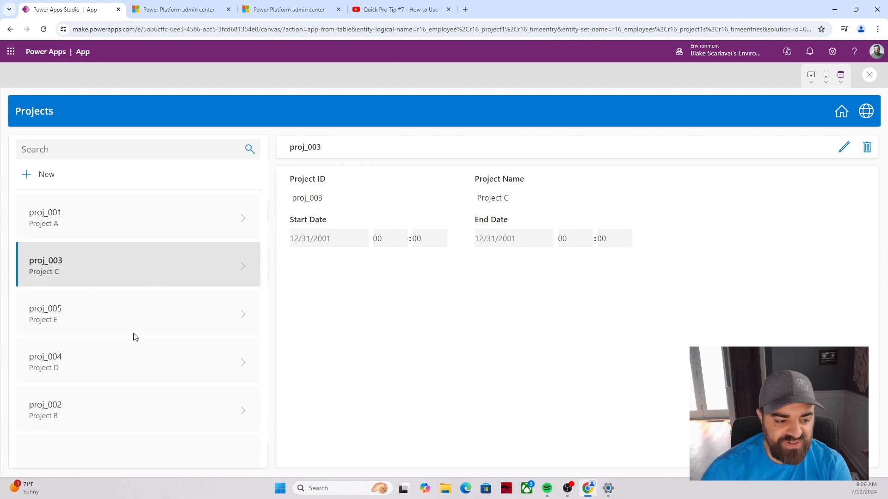
pyautogui.click(119, 305)
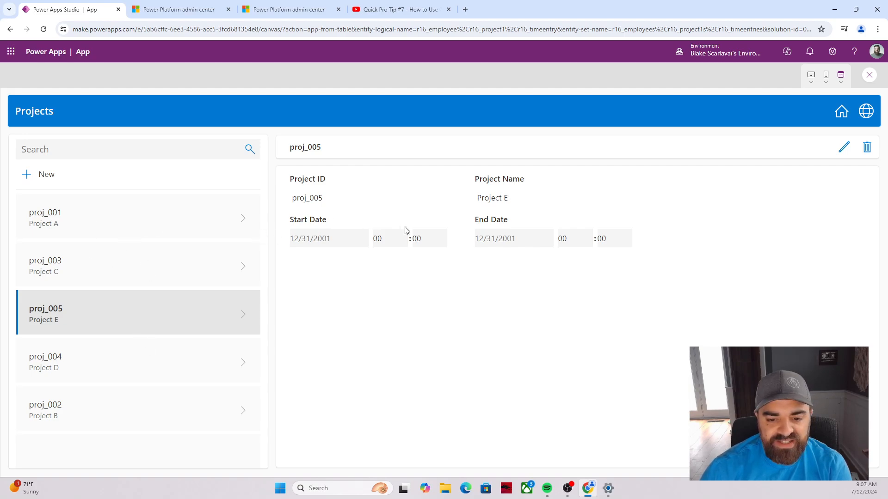
pyautogui.click(841, 111)
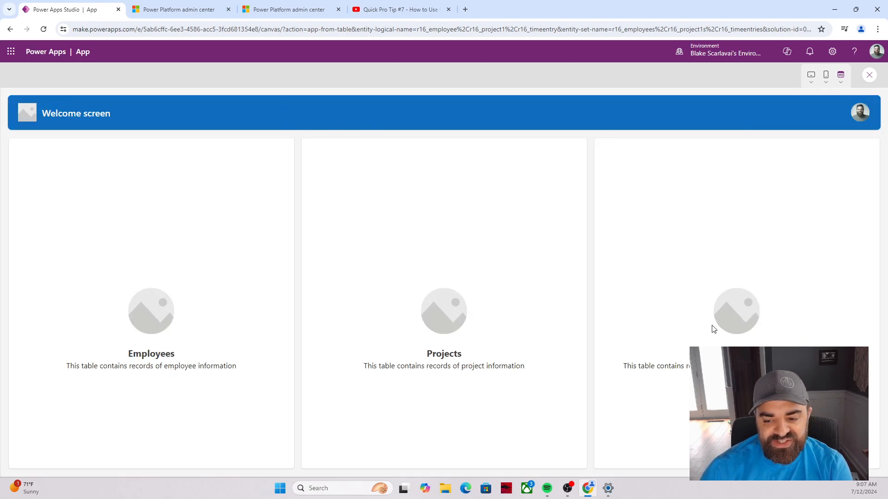
pyautogui.click(444, 353)
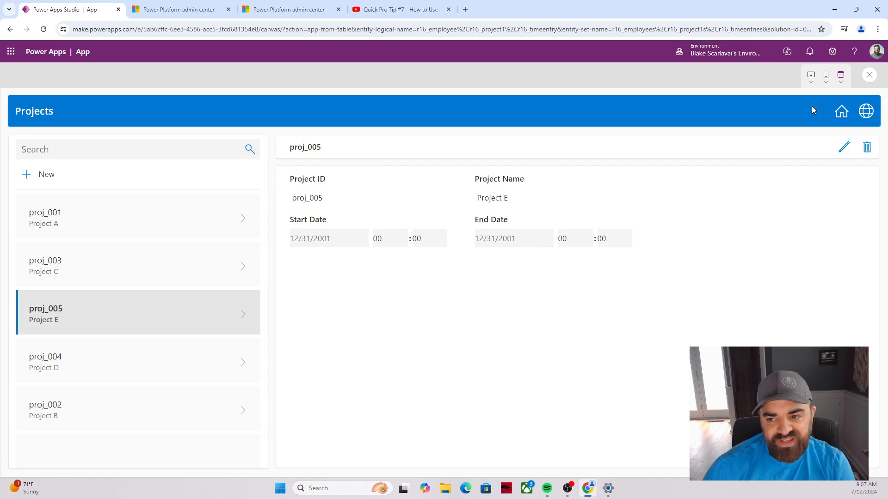
# Open the Time Entries screen from the welcome screen and view the time_003 and time_002 records
pyautogui.click(840, 112)
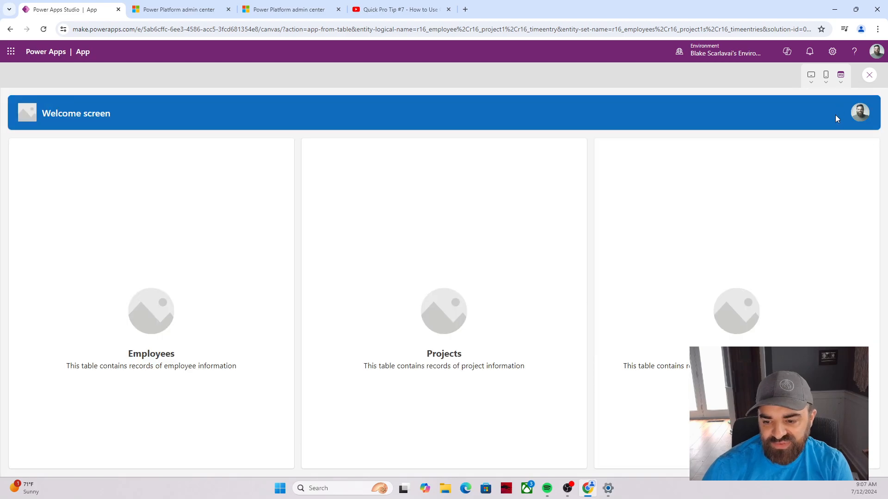
pyautogui.click(731, 358)
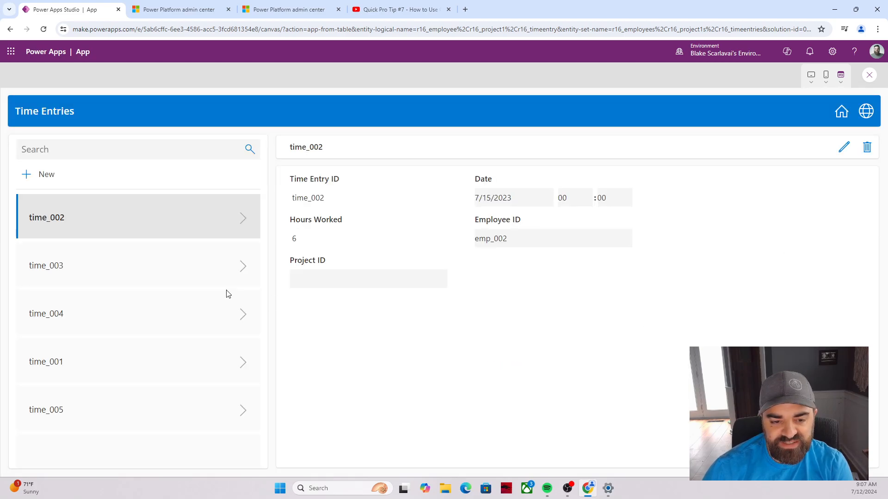
pyautogui.click(144, 271)
pyautogui.click(148, 214)
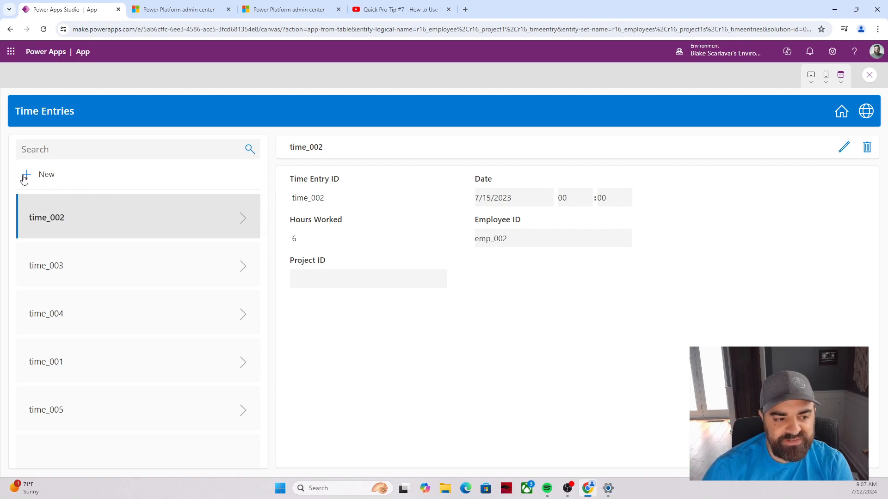
# Start a new time entry with the Time Entry ID asdf and 4 Hours Worked
pyautogui.click(24, 178)
pyautogui.click(351, 198)
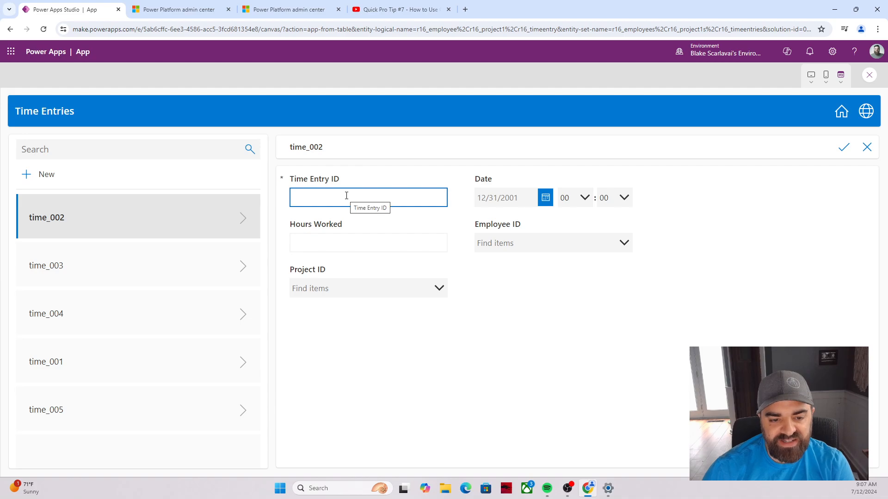
pyautogui.click(310, 195)
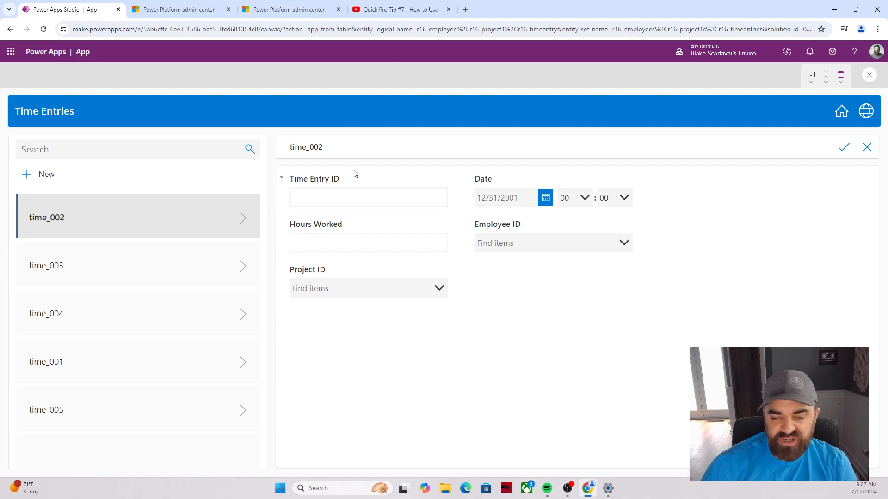
pyautogui.click(344, 237)
pyautogui.write('a')
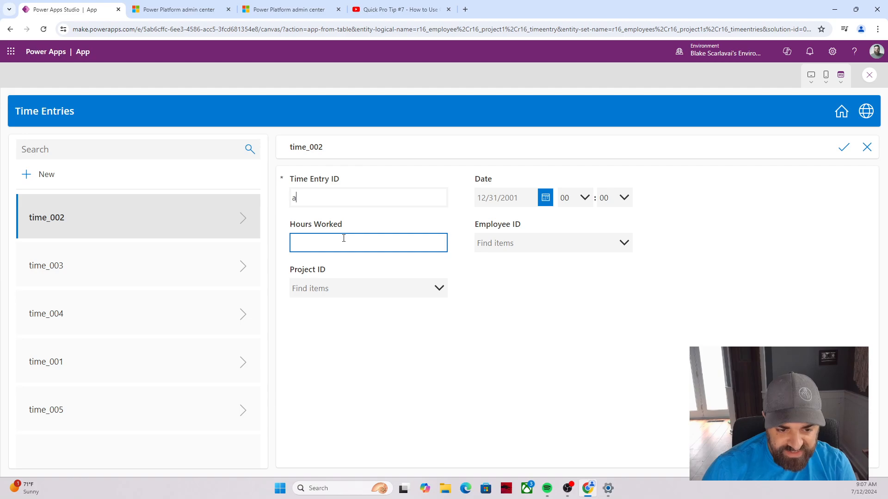
pyautogui.write('sdf')
pyautogui.click(344, 238)
pyautogui.write('4')
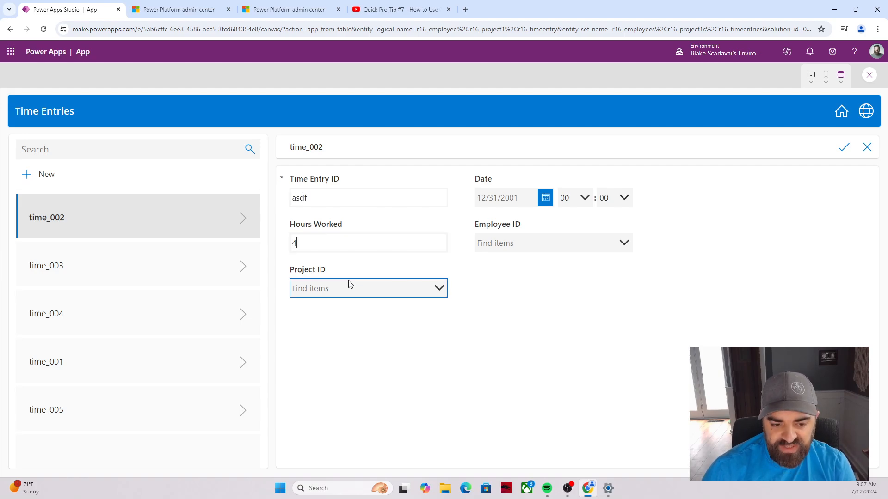
# Try to choose a project from the Project ID list of the new time entry
pyautogui.click(350, 287)
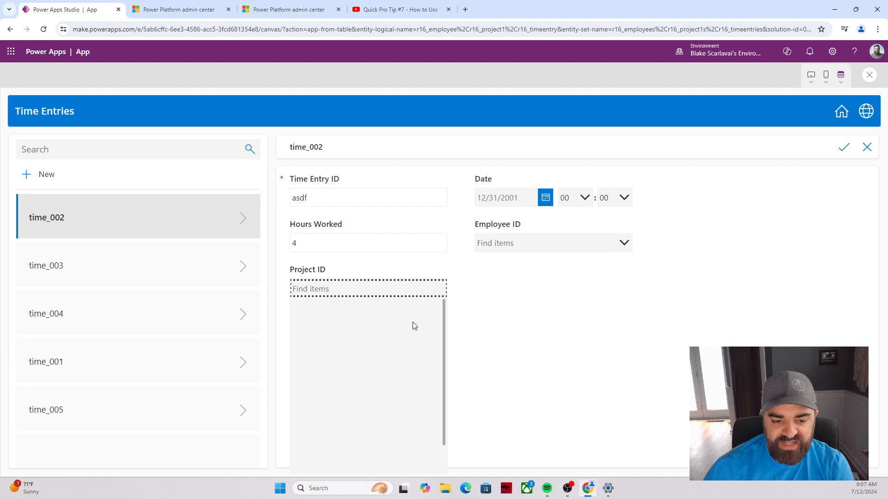
pyautogui.click(363, 336)
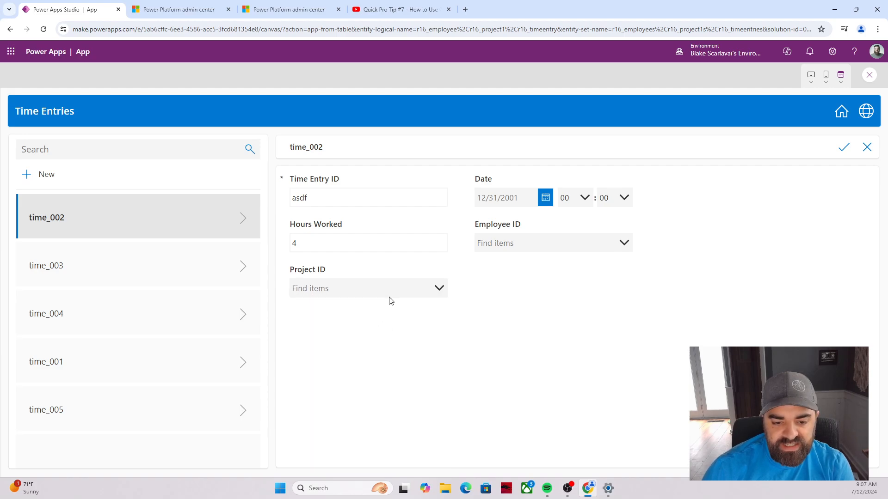
pyautogui.click(394, 287)
pyautogui.click(381, 336)
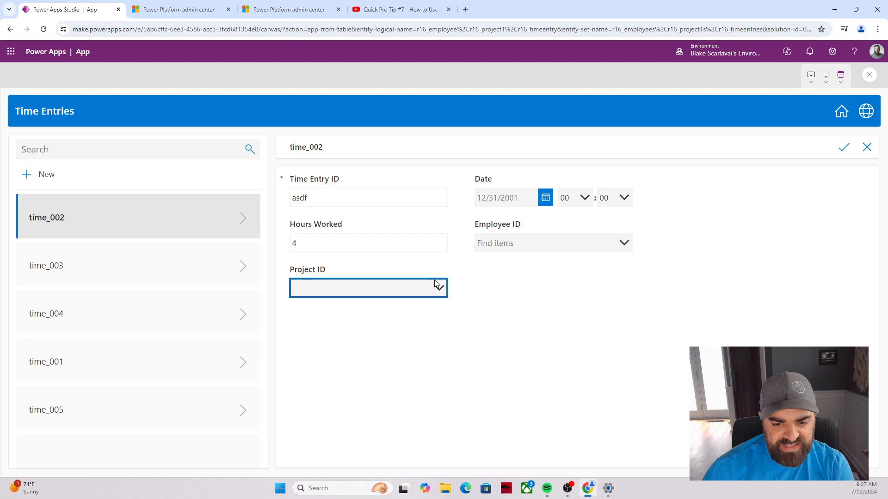
pyautogui.click(502, 246)
pyautogui.click(348, 291)
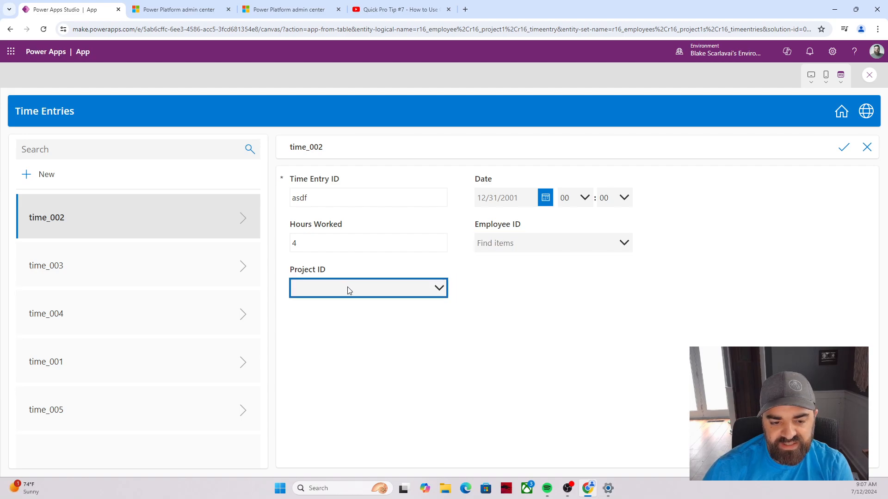
pyautogui.click(348, 291)
pyautogui.click(355, 382)
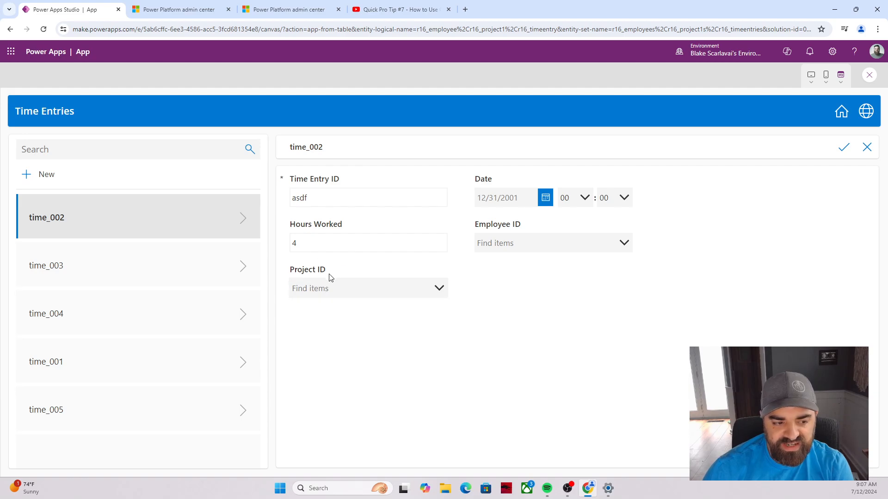
# Set the new time entry's Employee ID to emp_003 and check the list of available employees
pyautogui.click(522, 240)
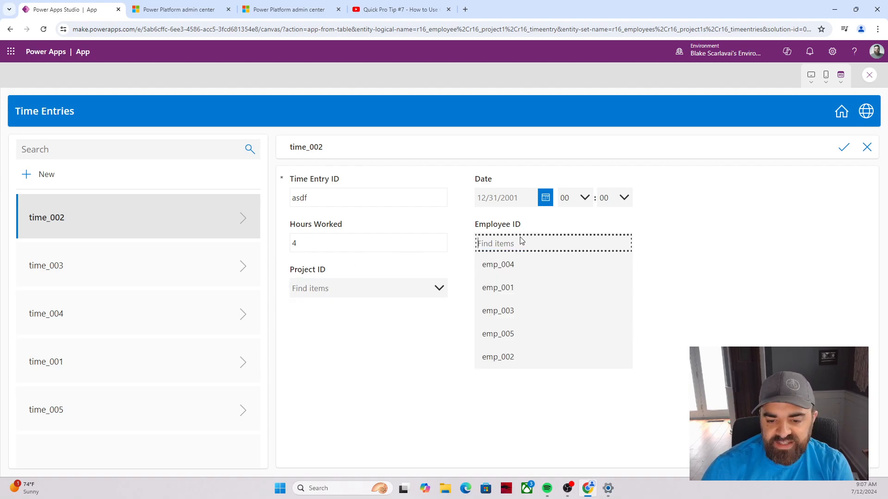
pyautogui.click(520, 314)
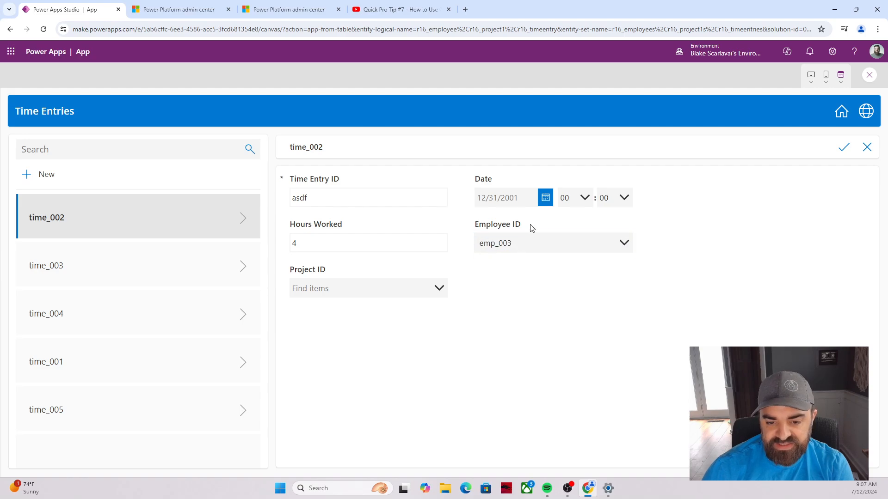
pyautogui.click(546, 250)
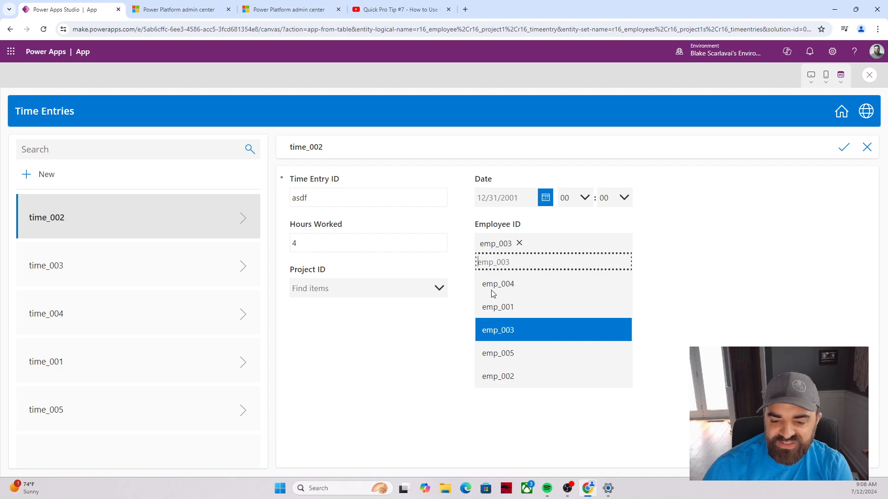
pyautogui.click(707, 333)
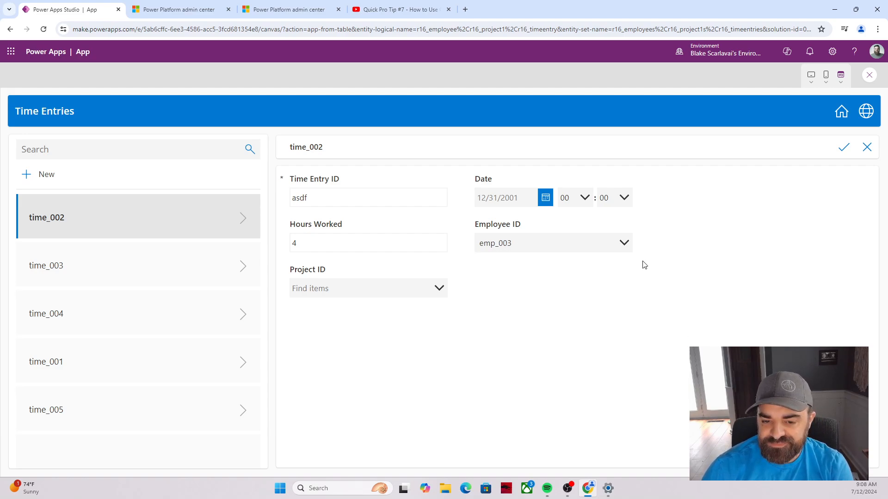
# Set the new time entry's date to 7/12/2024 and leave the hour at 00
pyautogui.click(545, 197)
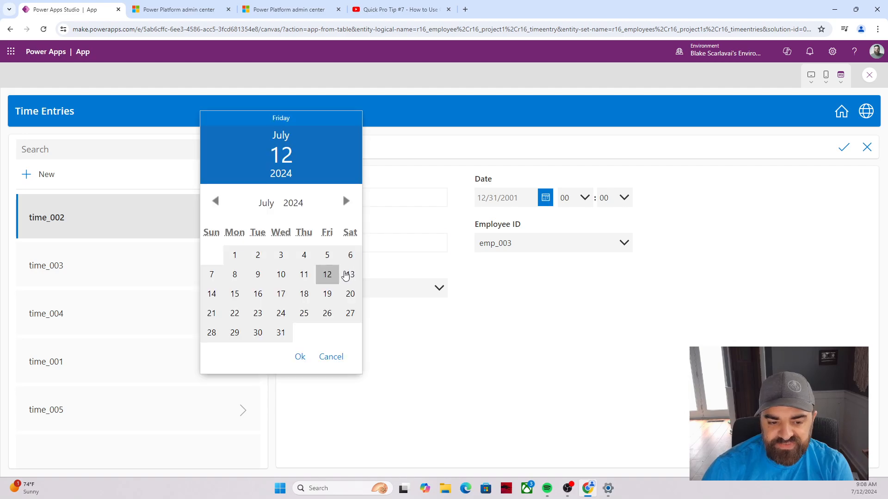
pyautogui.click(327, 276)
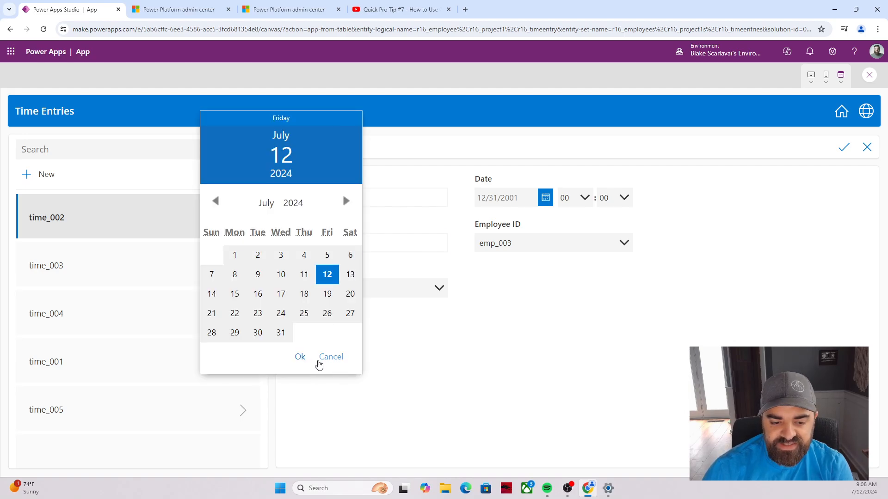
pyautogui.click(302, 357)
pyautogui.click(583, 198)
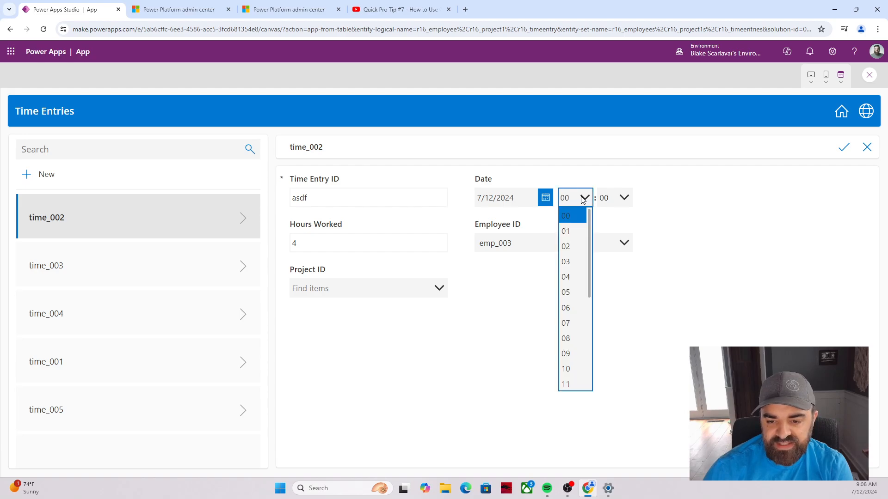
pyautogui.click(715, 266)
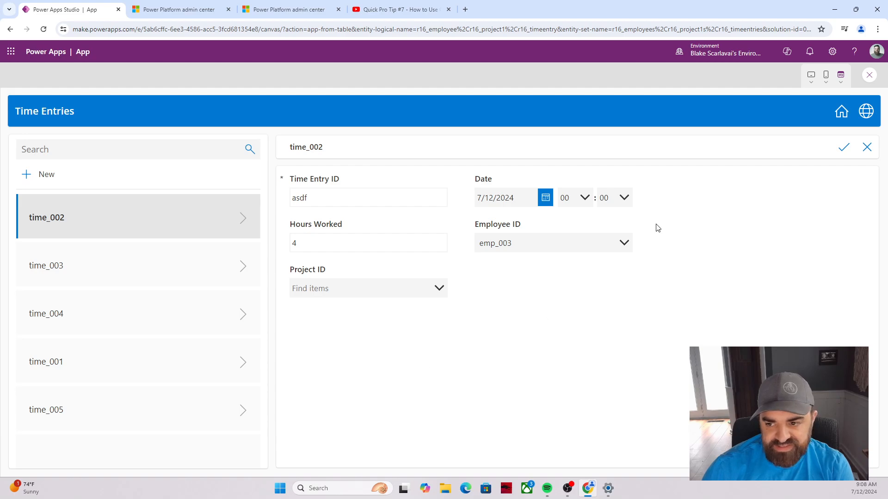
# Try to save the new time entry, retry picking a Project ID, and attempt to save again
pyautogui.click(843, 148)
pyautogui.click(350, 291)
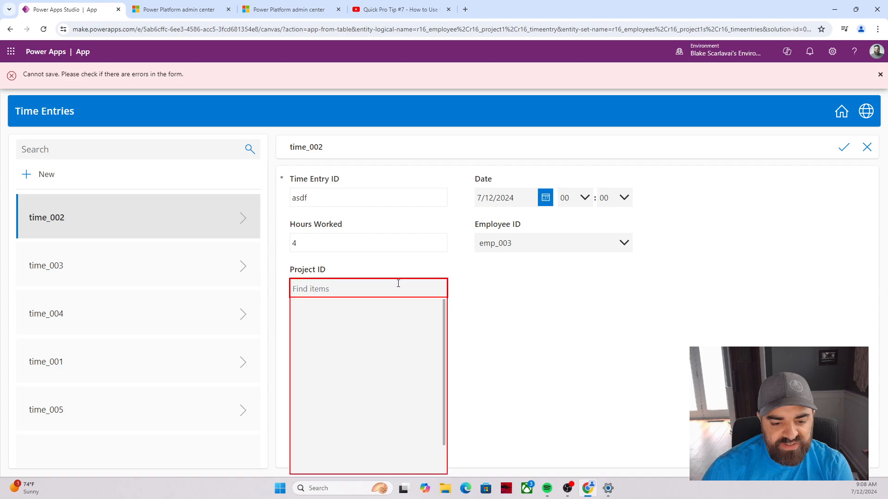
pyautogui.click(353, 359)
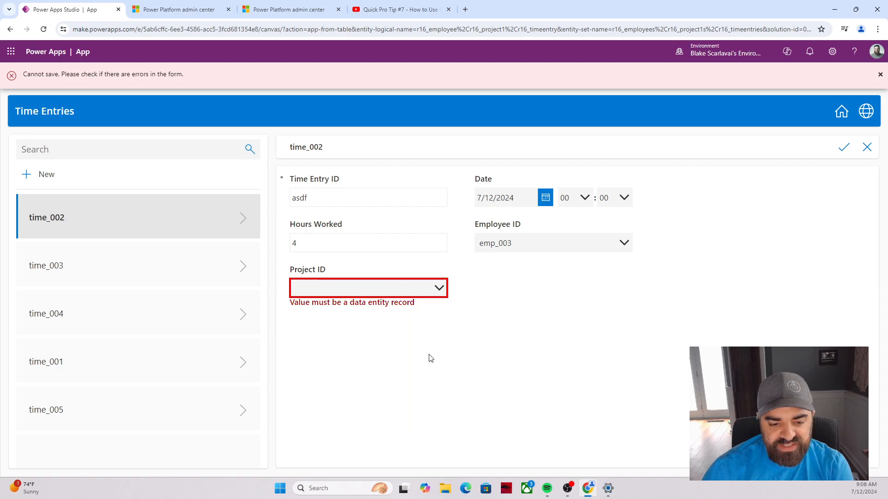
pyautogui.click(845, 146)
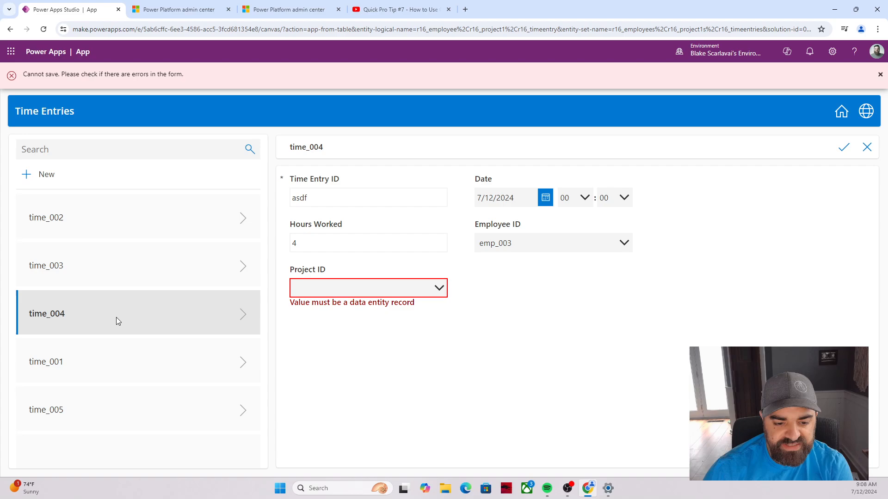
# Select the other existing time entries, including time_001 and time_005, and return to the welcome screen
pyautogui.click(145, 281)
pyautogui.click(144, 366)
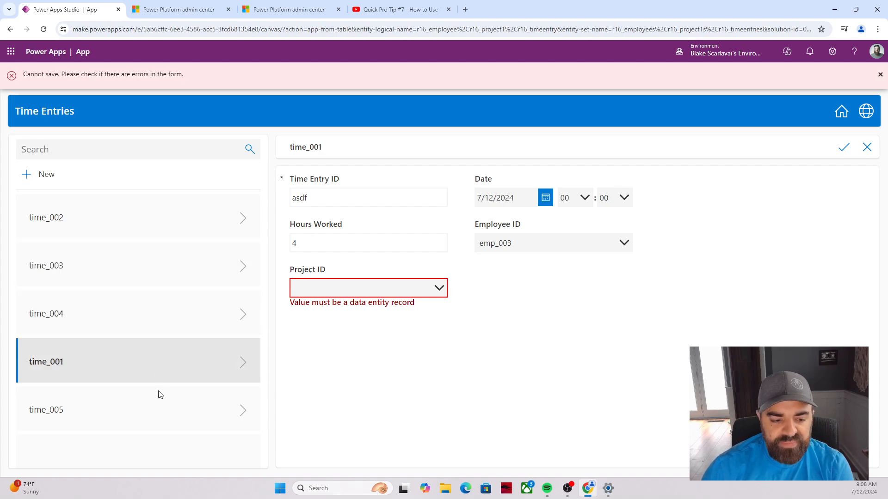
pyautogui.click(144, 413)
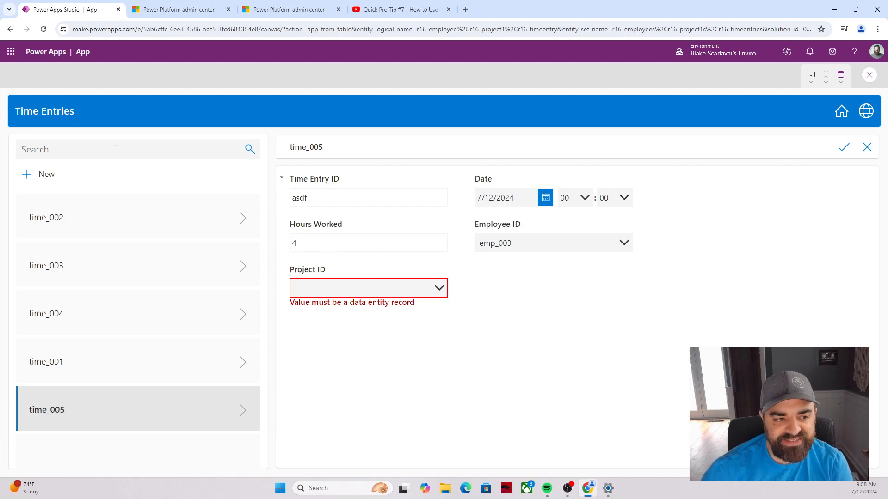
pyautogui.click(841, 113)
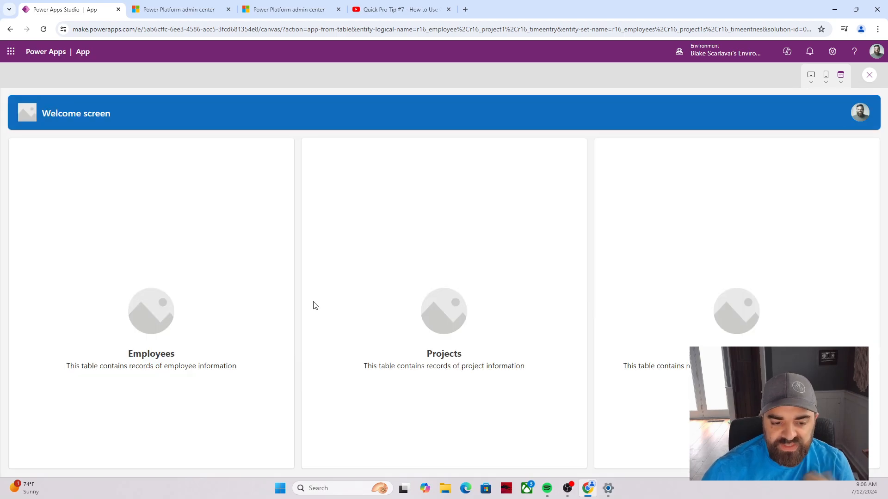